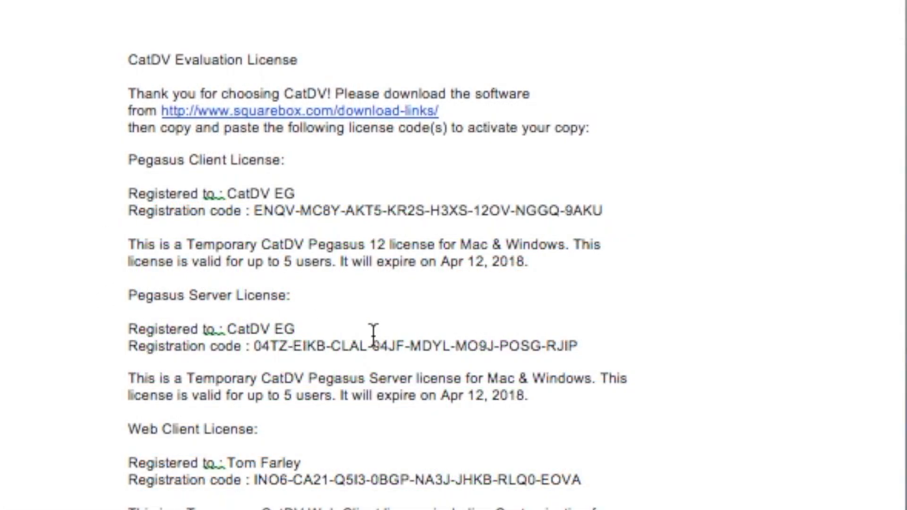
Select the Pegasus Server registration code in the evaluation license document.
drag(593, 347, 264, 355)
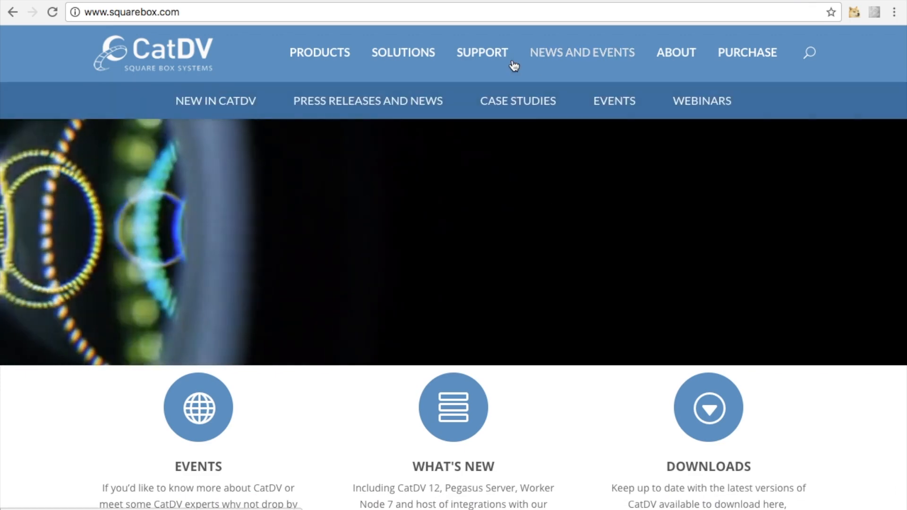
Open the CatDV website's support download page and locate the CatDV Server 7.2 installers.
mouse_move(496, 55)
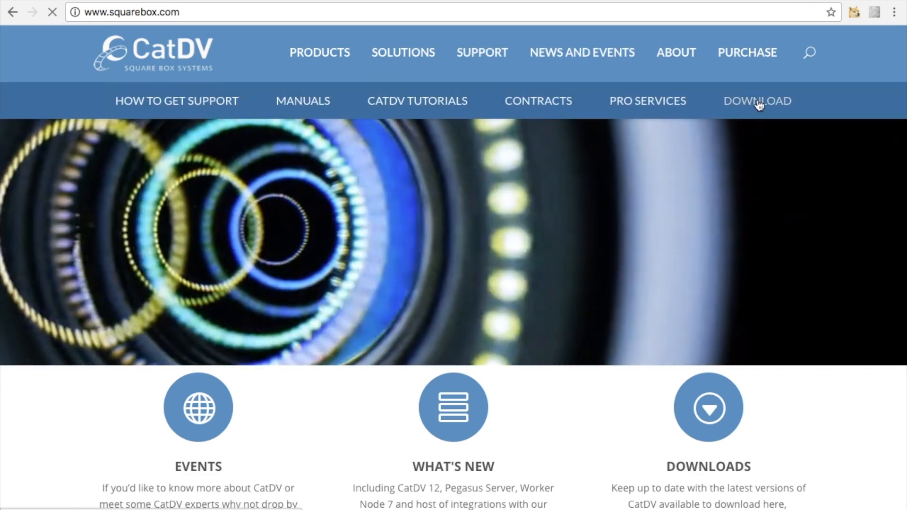
click(758, 102)
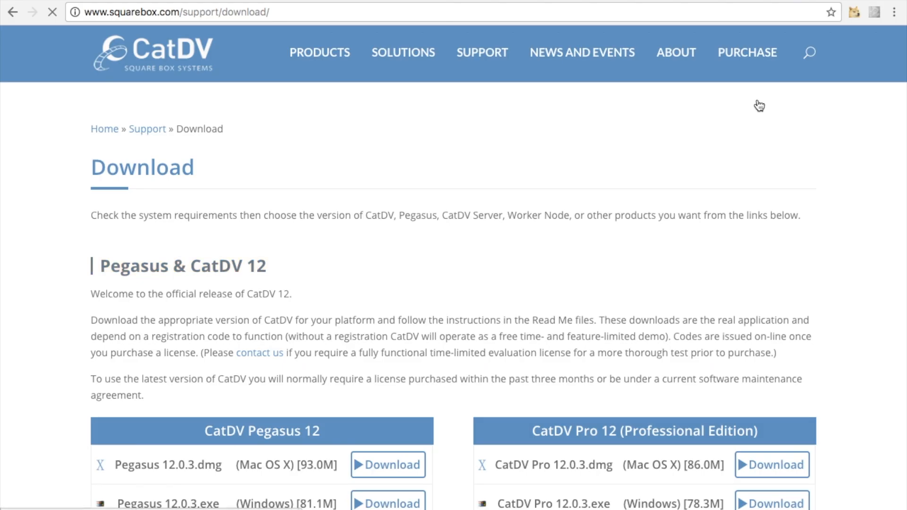
scroll(869, 303, down, 10)
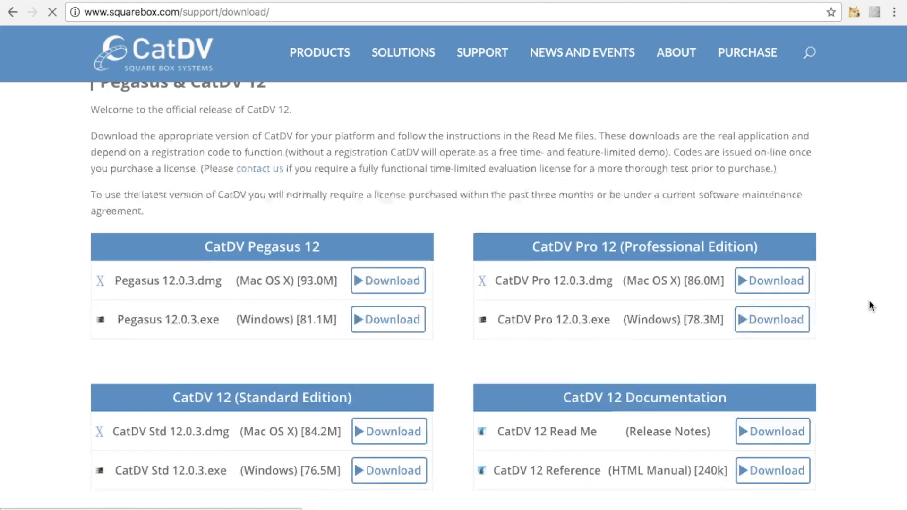
scroll(869, 302, down, 14)
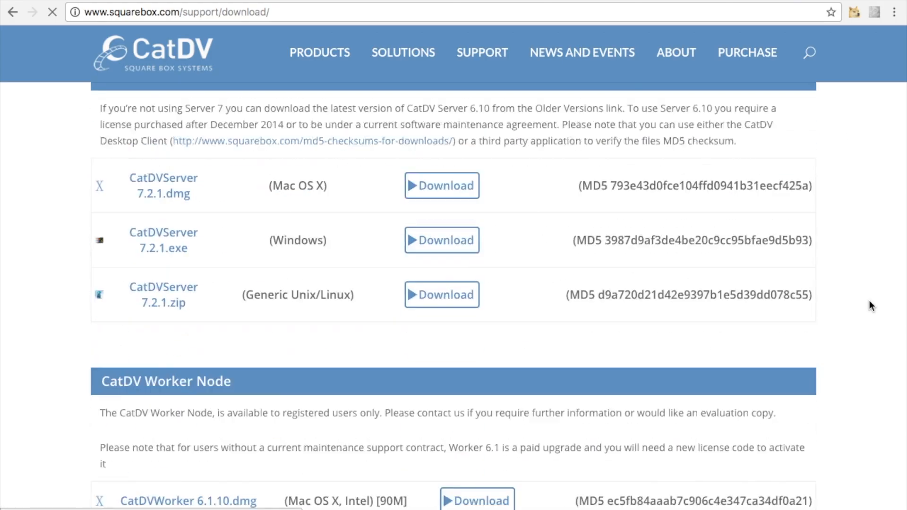
scroll(869, 305, down, 7)
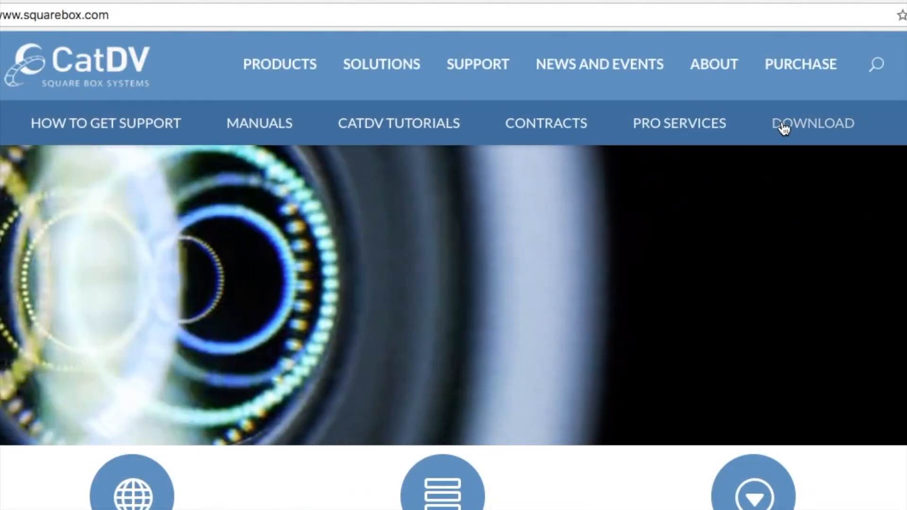
scroll(869, 302, down, 15)
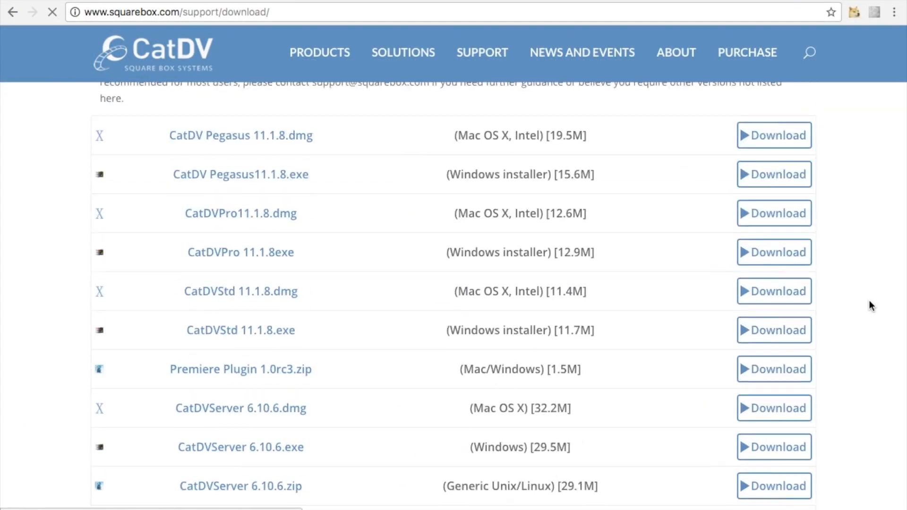
scroll(869, 302, down, 8)
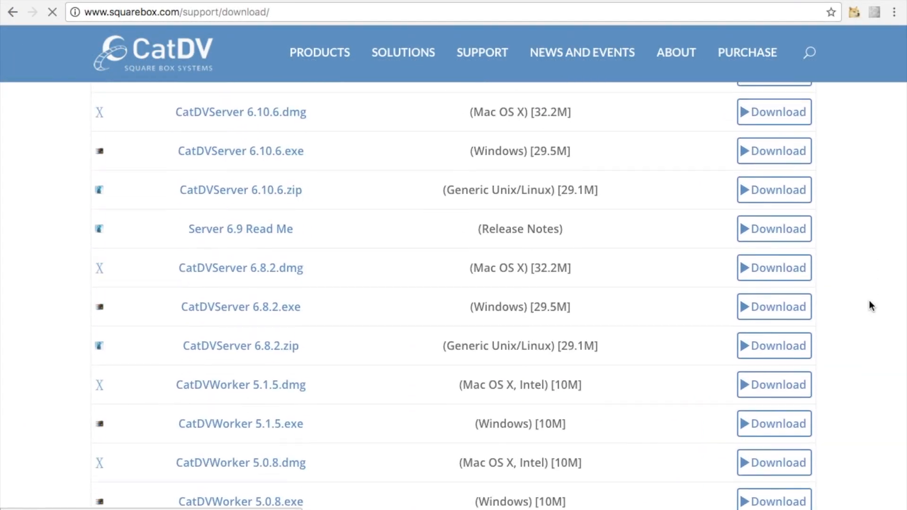
scroll(869, 301, up, 15)
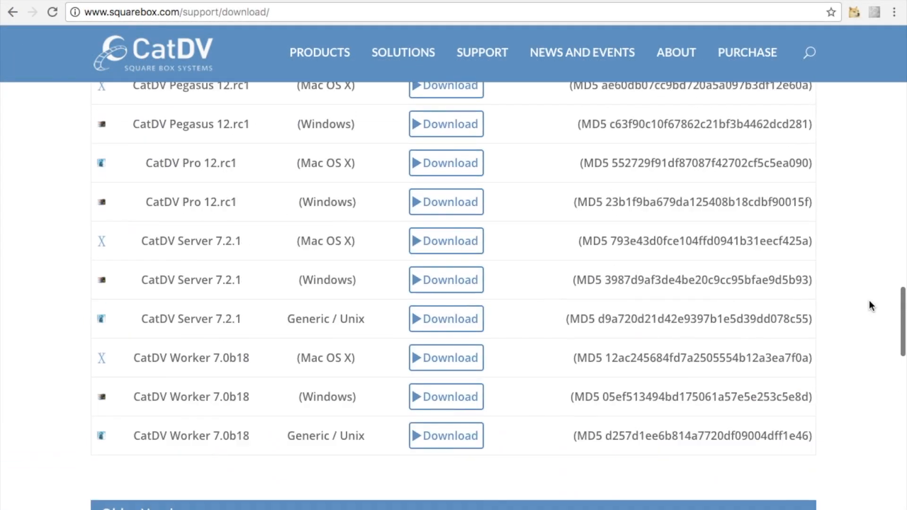
scroll(869, 300, up, 10)
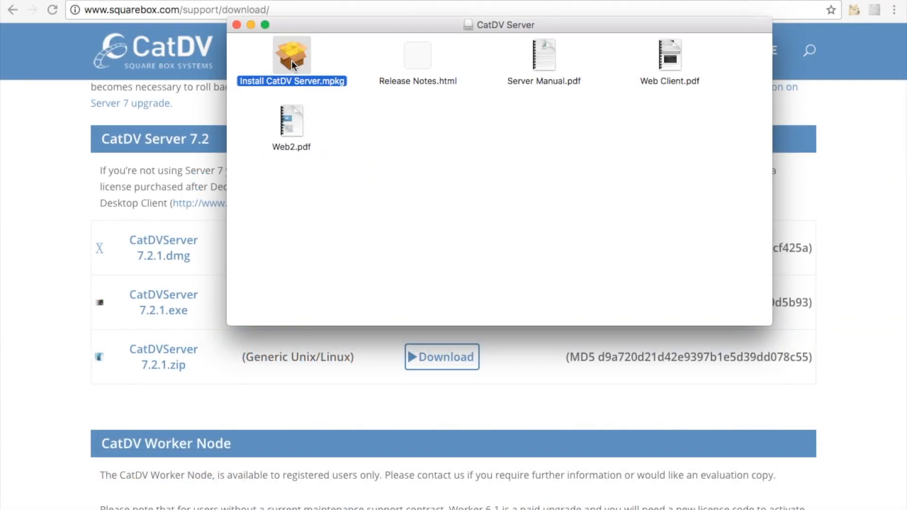
Launch the Install CatDV Server.mpkg package and allow apps downloaded from anywhere in the Security & Privacy settings.
double_click(291, 60)
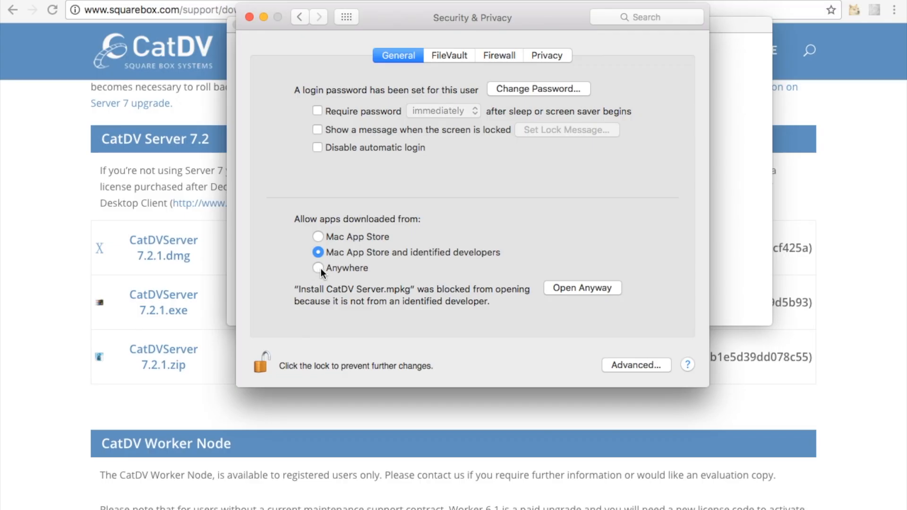
click(320, 268)
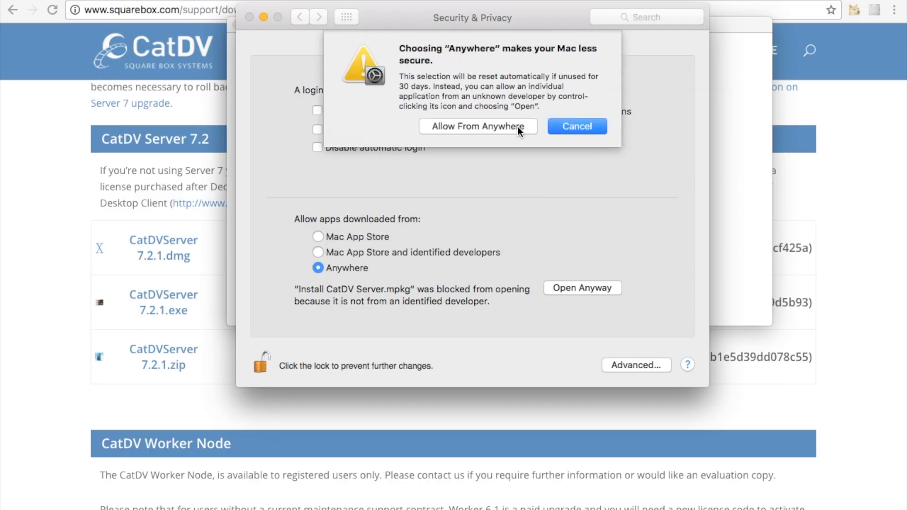
click(503, 126)
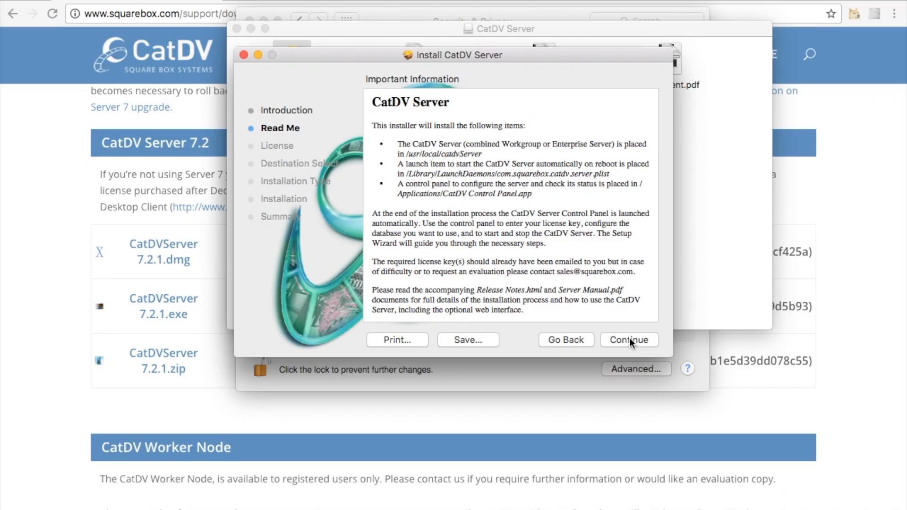
Review the installer's Read Me information and agree to the software license agreement.
scroll(526, 249, down, 2)
scroll(527, 249, up, 2)
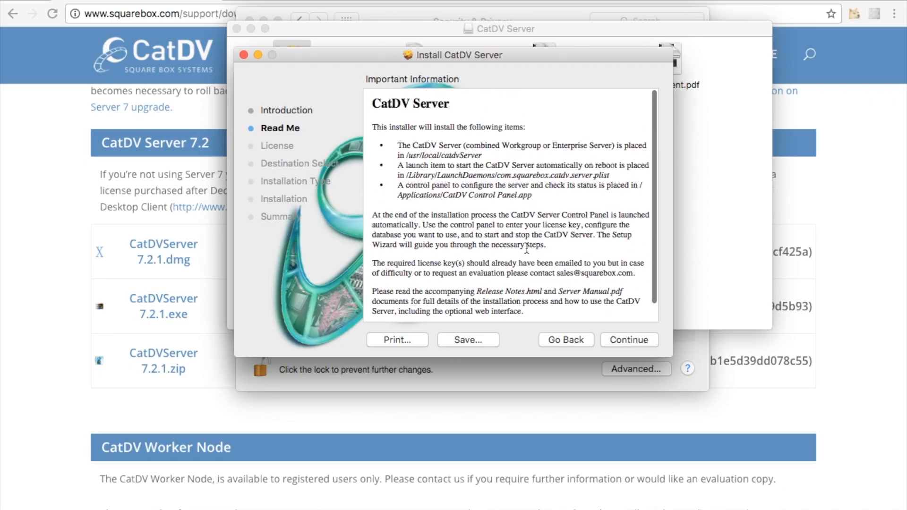
click(627, 340)
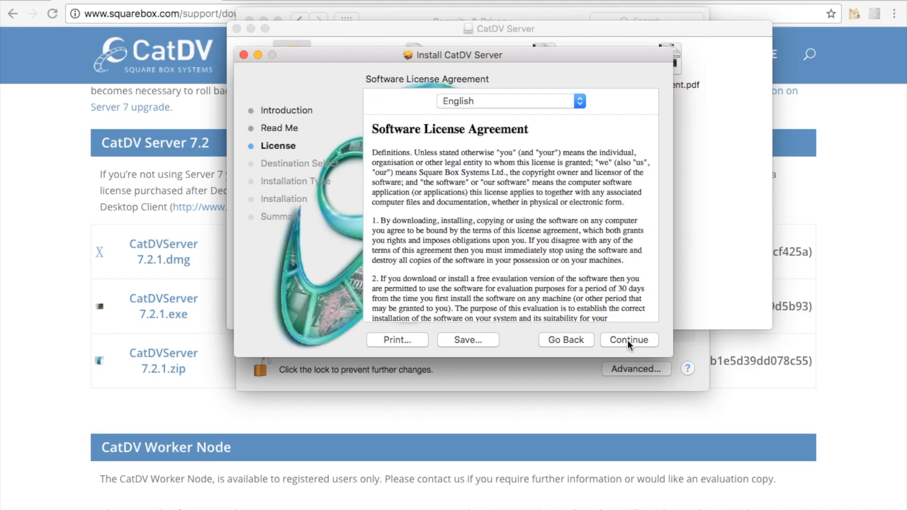
scroll(534, 233, down, 3)
scroll(534, 233, down, 15)
scroll(534, 233, up, 15)
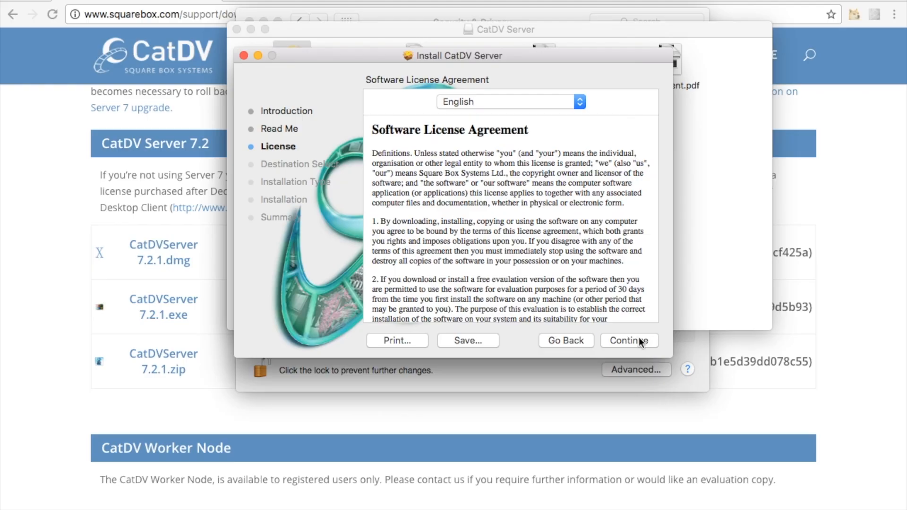
click(638, 340)
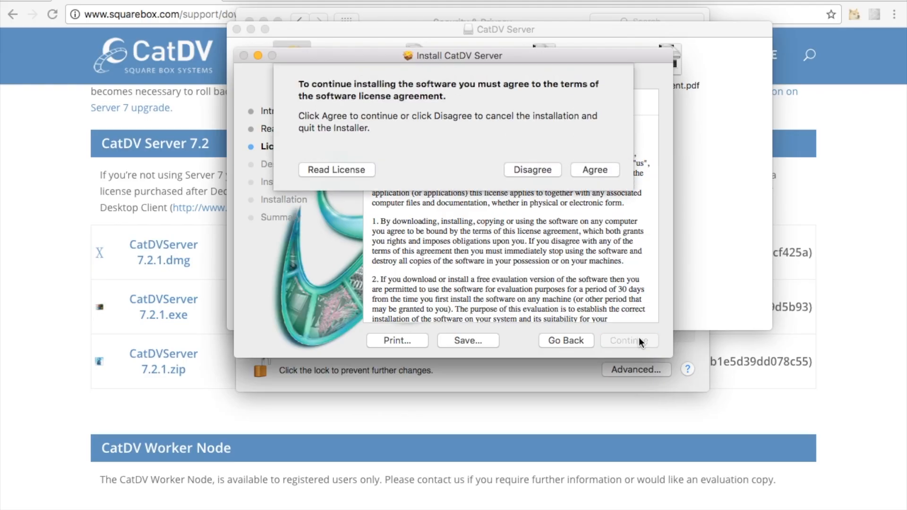
click(591, 170)
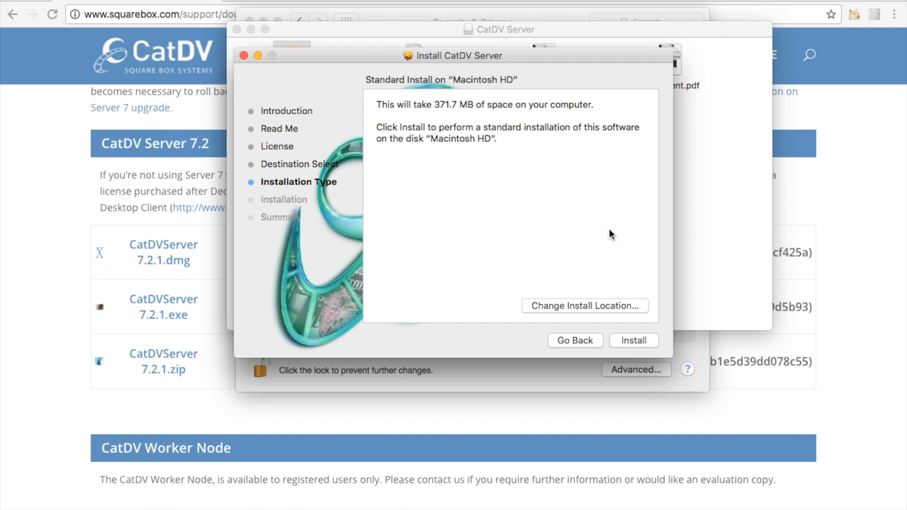
Run the standard CatDV Server installation on Macintosh HD and close the installer.
click(629, 336)
key(Return)
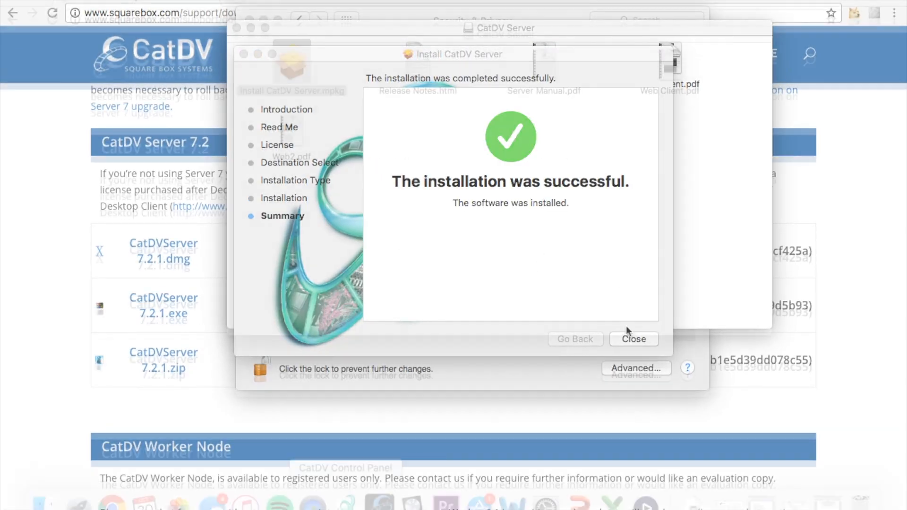
click(631, 338)
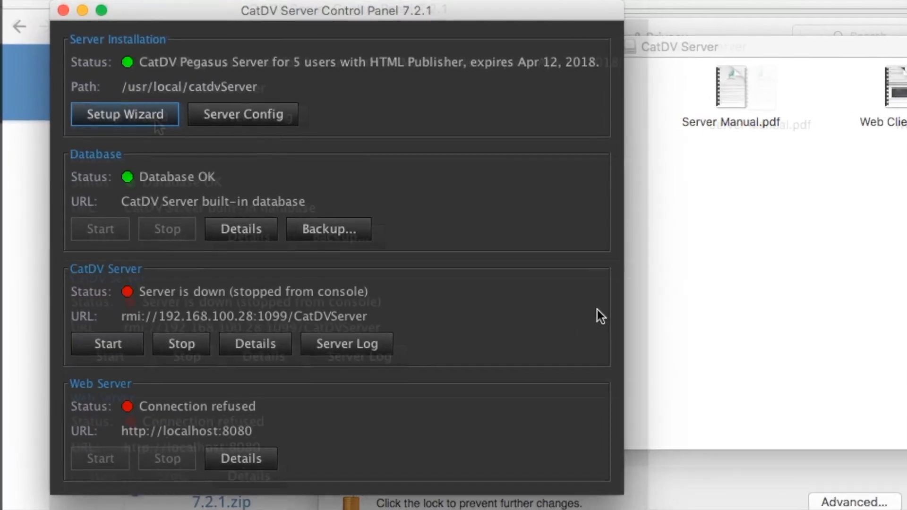
Open the server Setup Wizard and review the database server types and the web server settings.
click(128, 103)
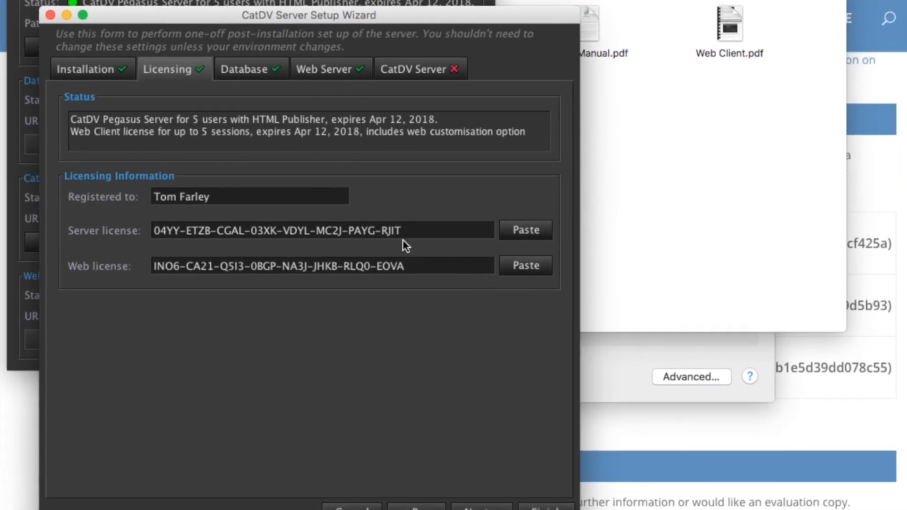
click(244, 70)
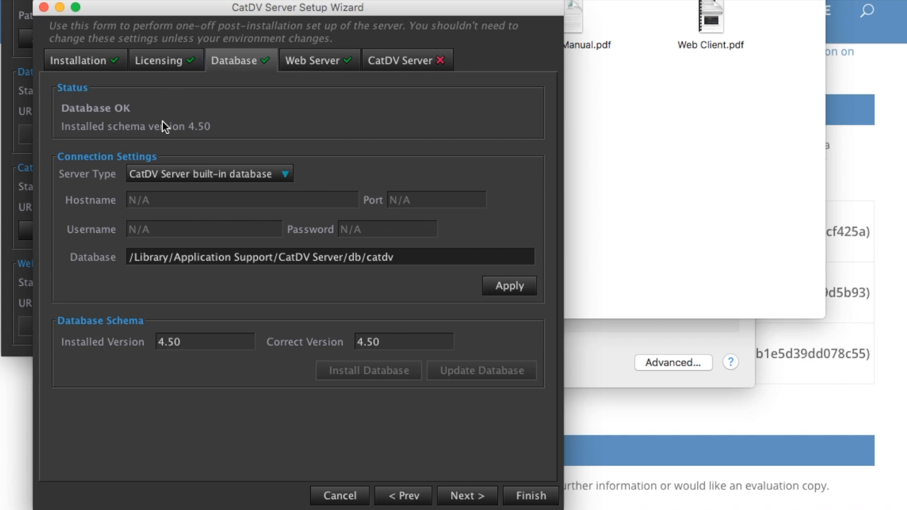
click(283, 174)
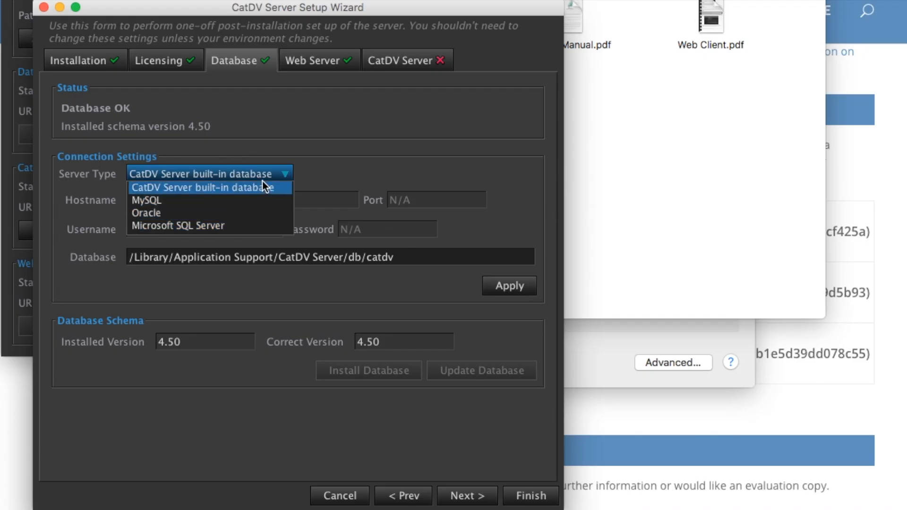
click(285, 173)
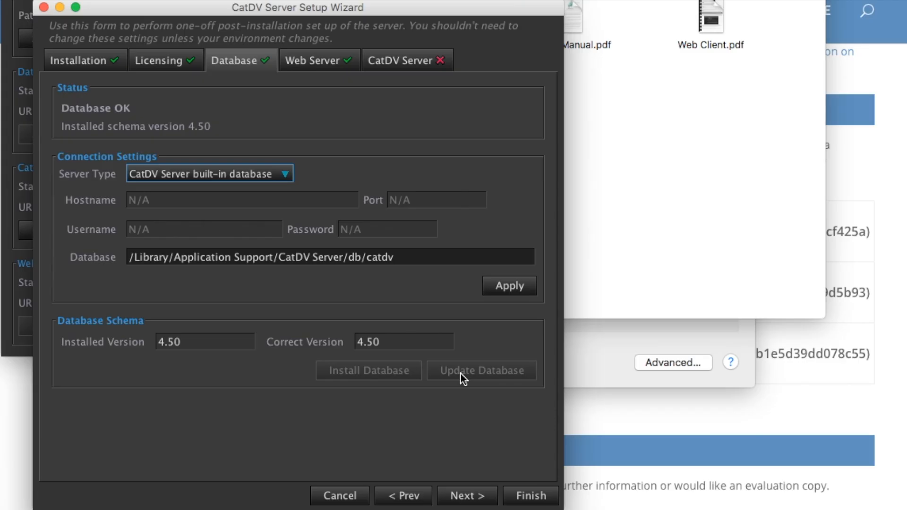
click(306, 62)
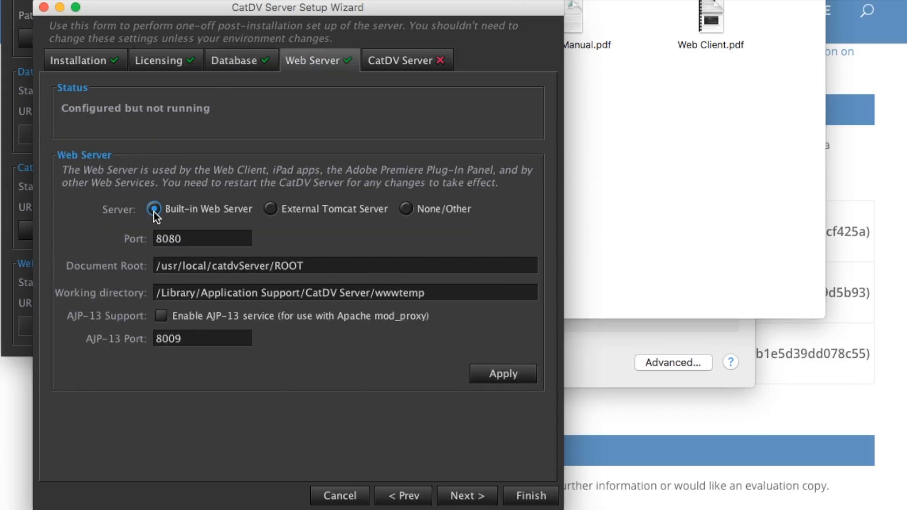
Start the CatDV Server from its network settings in the Setup Wizard and finish the wizard.
click(383, 66)
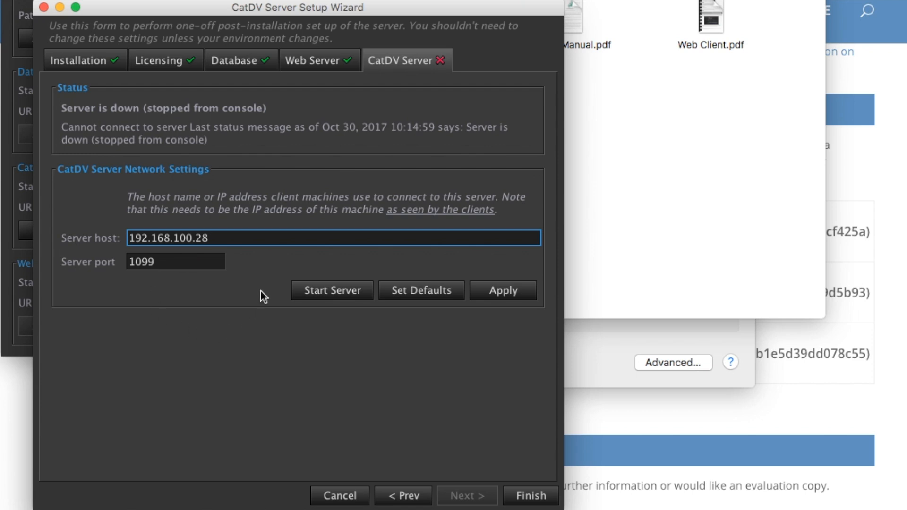
click(350, 293)
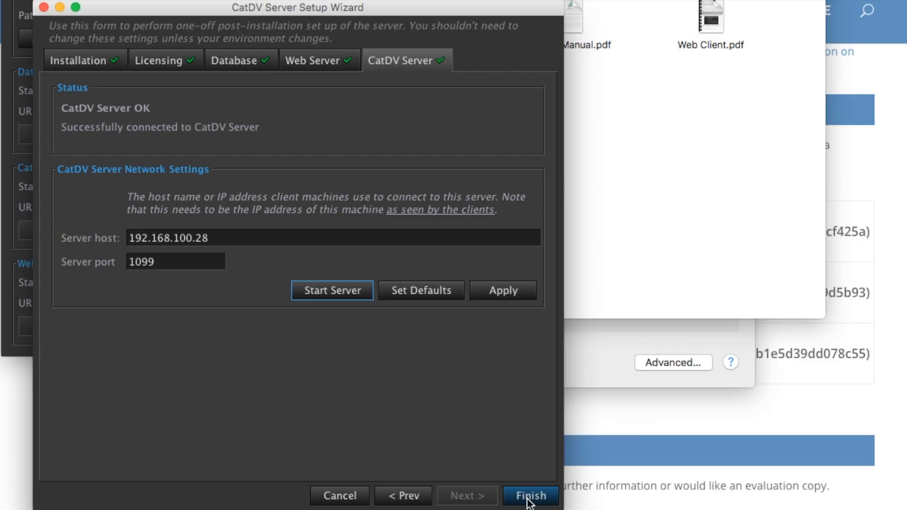
click(529, 496)
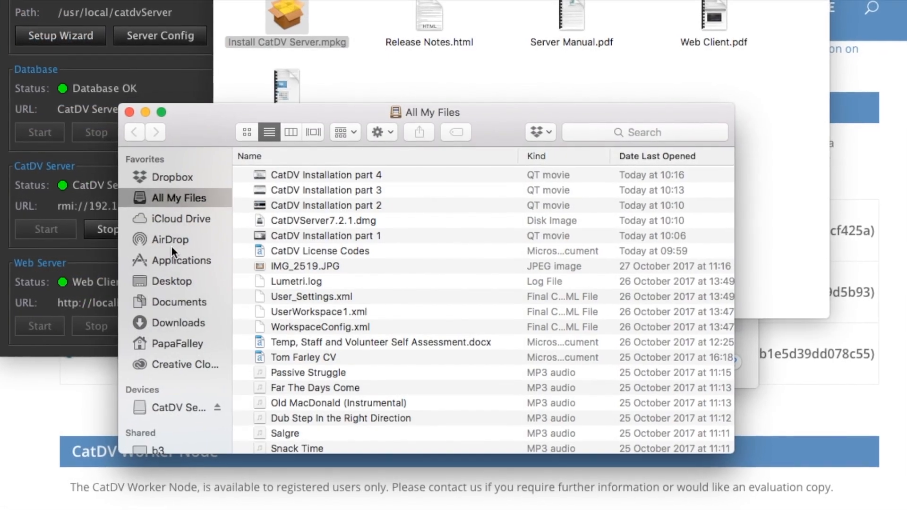
Locate CatDV Control Panel in the Mac's Applications folder.
click(170, 259)
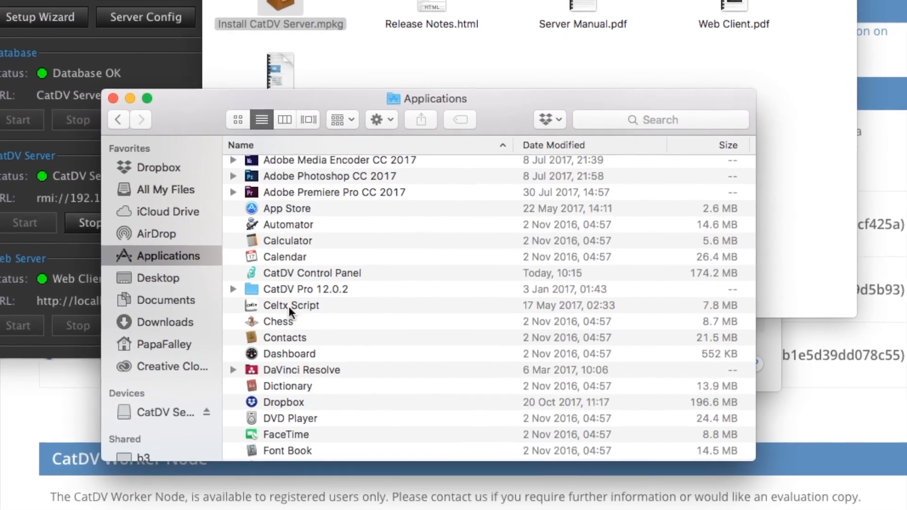
click(339, 274)
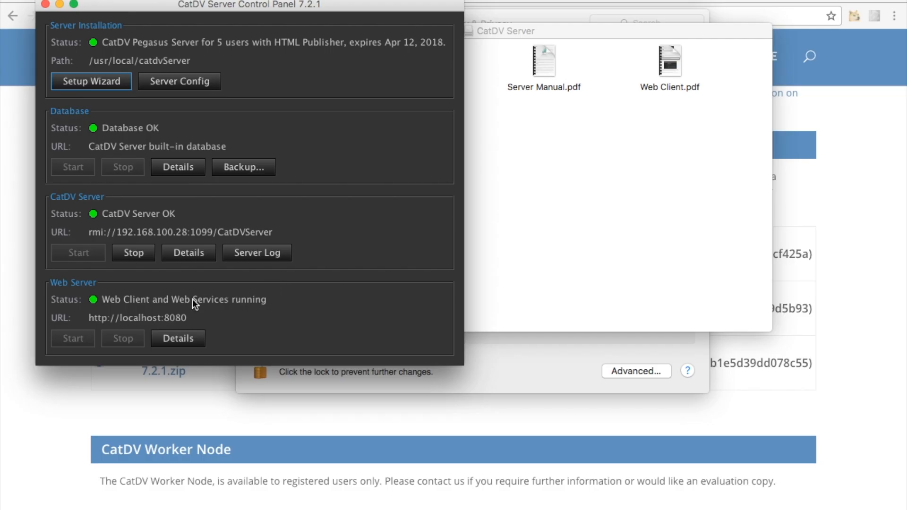
Open the web portal at localhost:8080 from the control panel and go to CatDV Web Client 2.1.
click(149, 319)
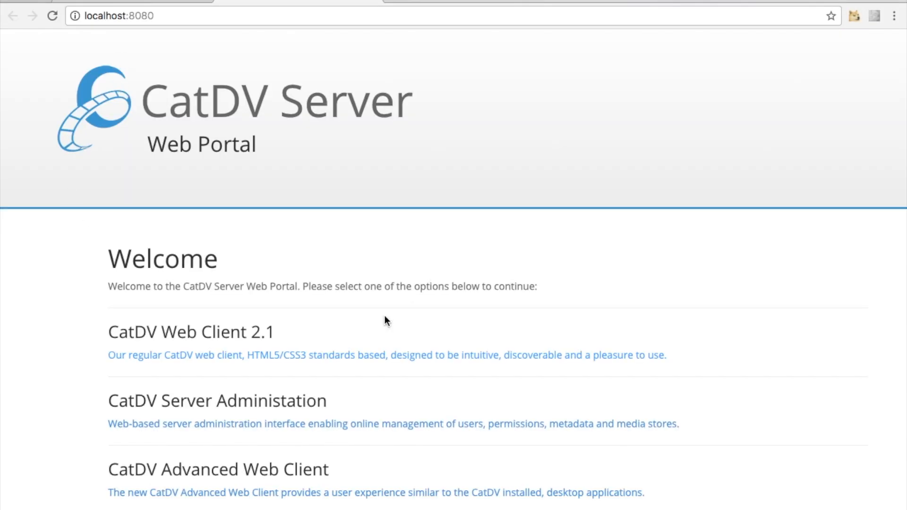
click(156, 339)
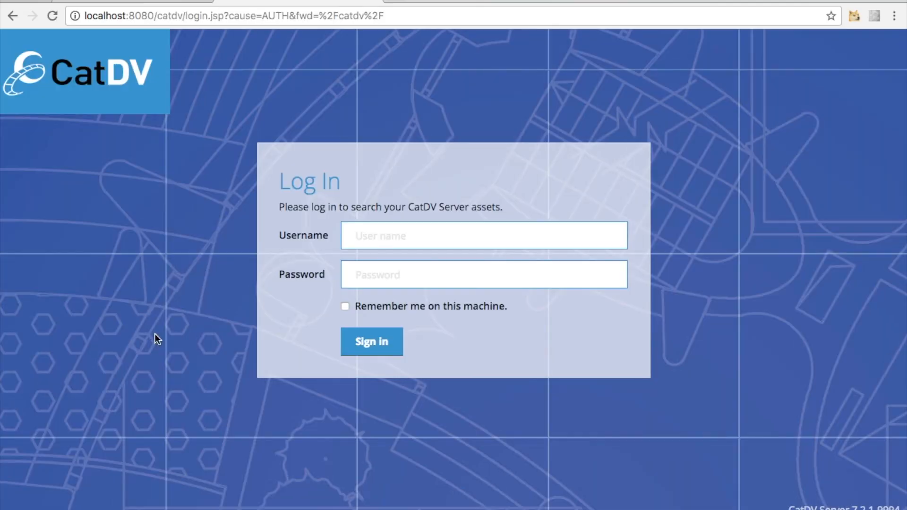
Sign in to the web client with the username Administrator and open the Catalogs list.
click(385, 236)
text(Administrator)
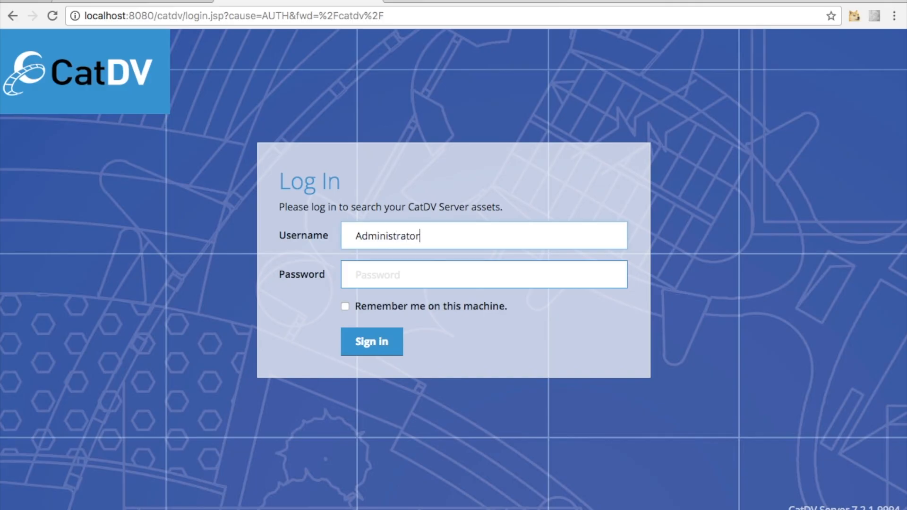
key(Return)
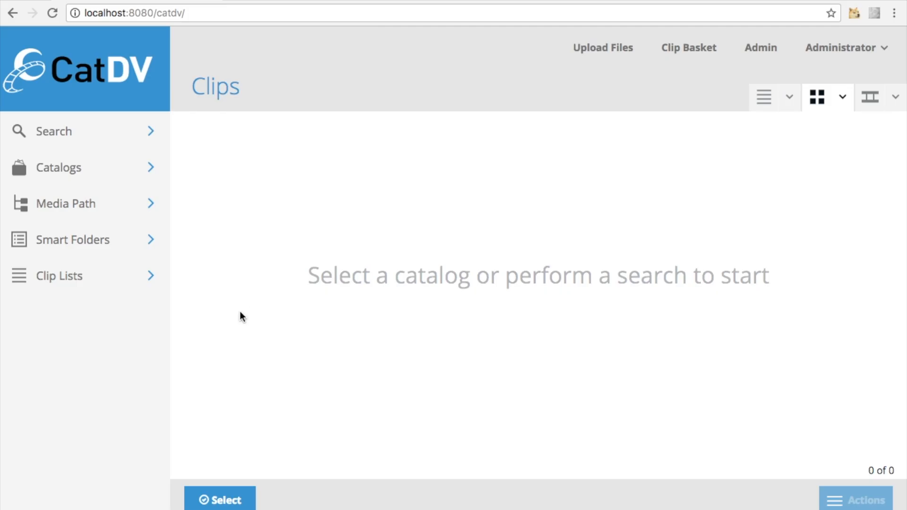
click(104, 174)
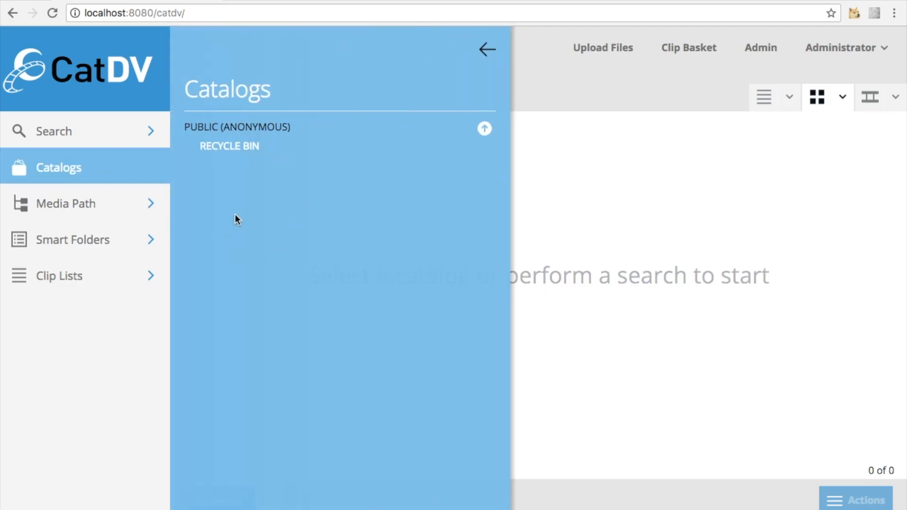
Leave the Catalogs list and download Pegasus 12.0.3.dmg for Mac OS X from the Square Box download page.
click(584, 223)
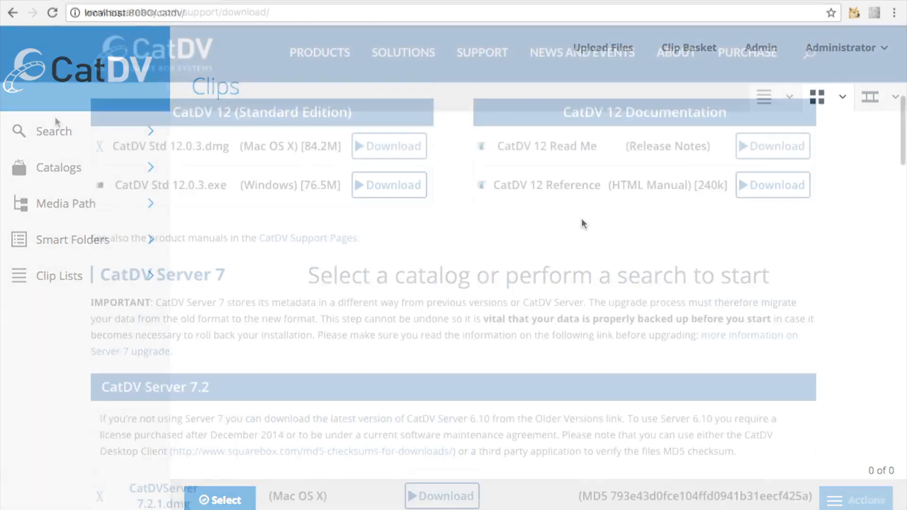
scroll(55, 119, up, 5)
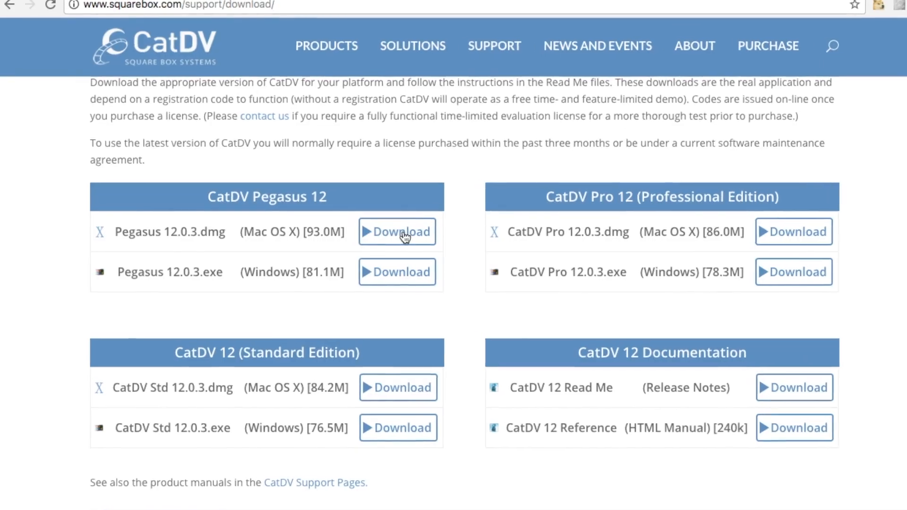
click(399, 237)
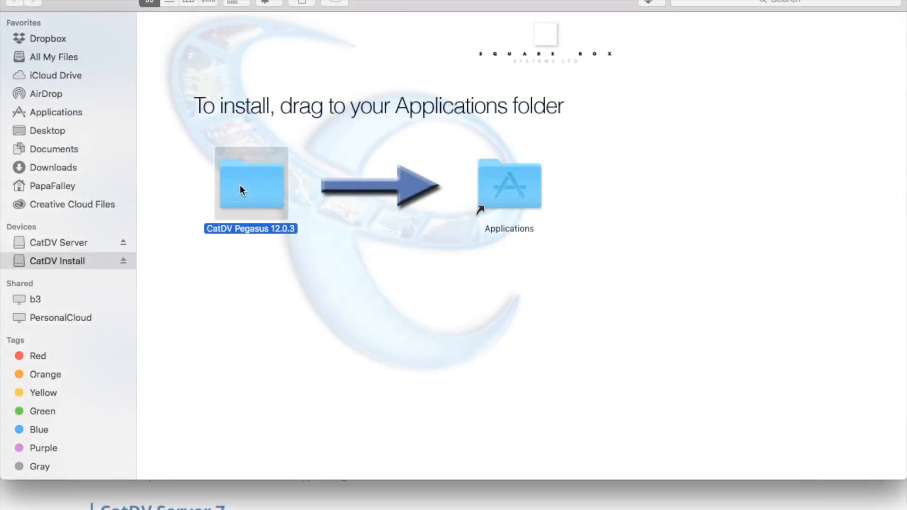
Install CatDV Pegasus 12.0.3 into the Mac's Applications folder and launch CatDV Pegasus from there.
drag(240, 186, 492, 182)
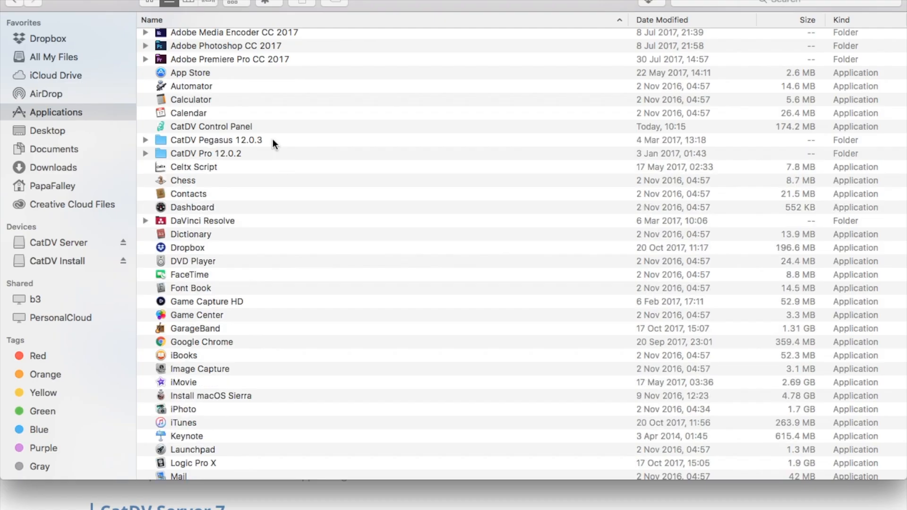
double_click(273, 139)
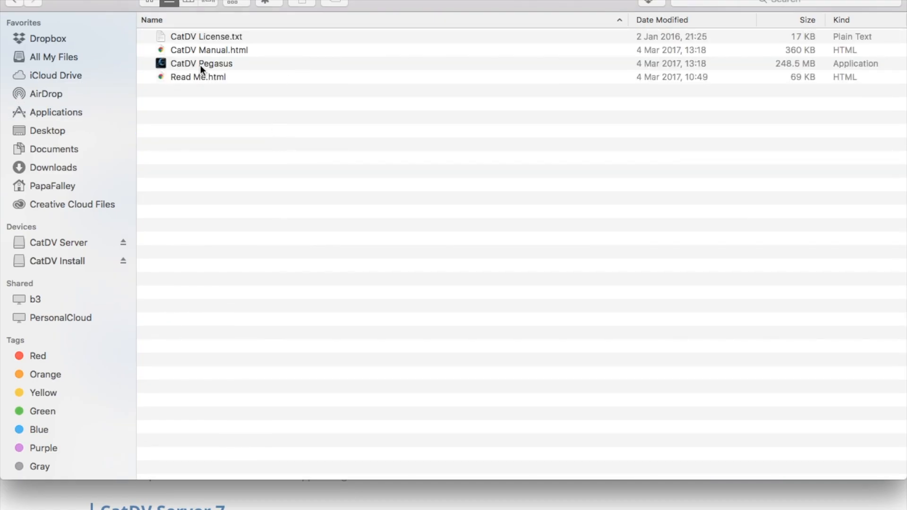
double_click(200, 65)
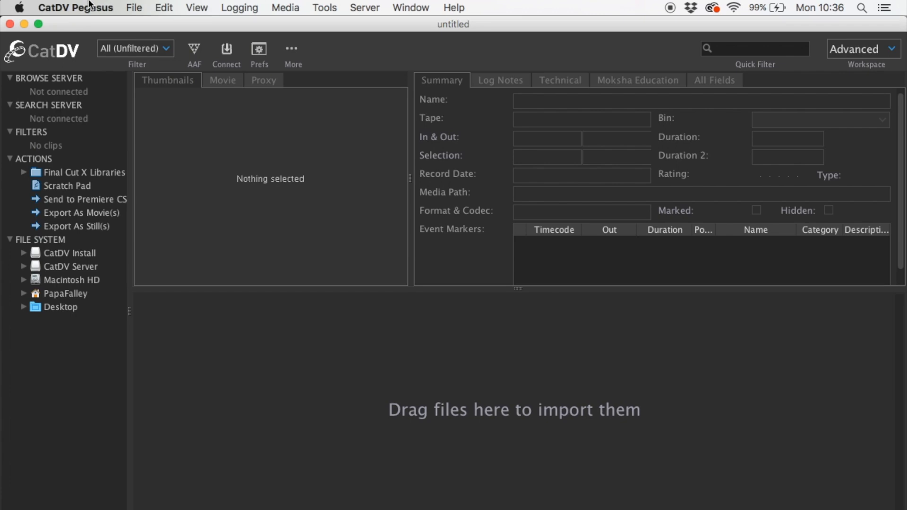
Open the Registration section of the CatDV Pegasus user preferences.
click(90, 5)
click(86, 46)
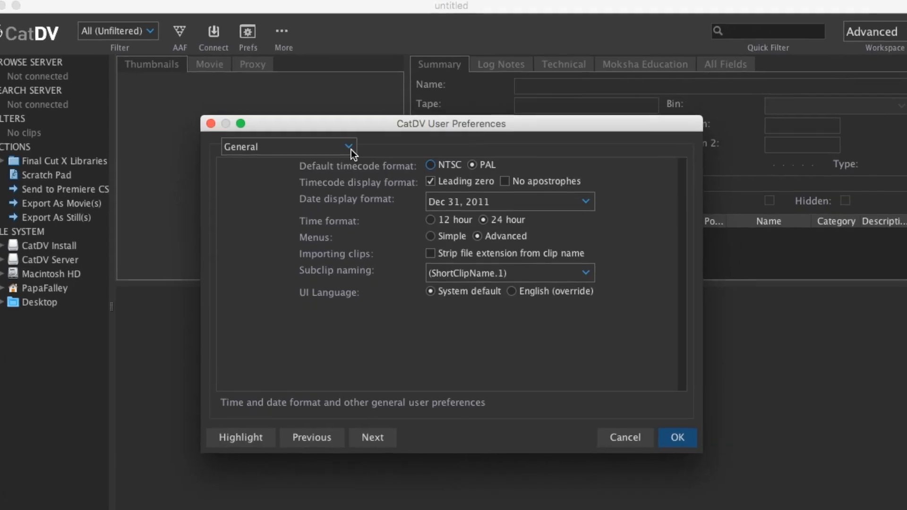
click(354, 158)
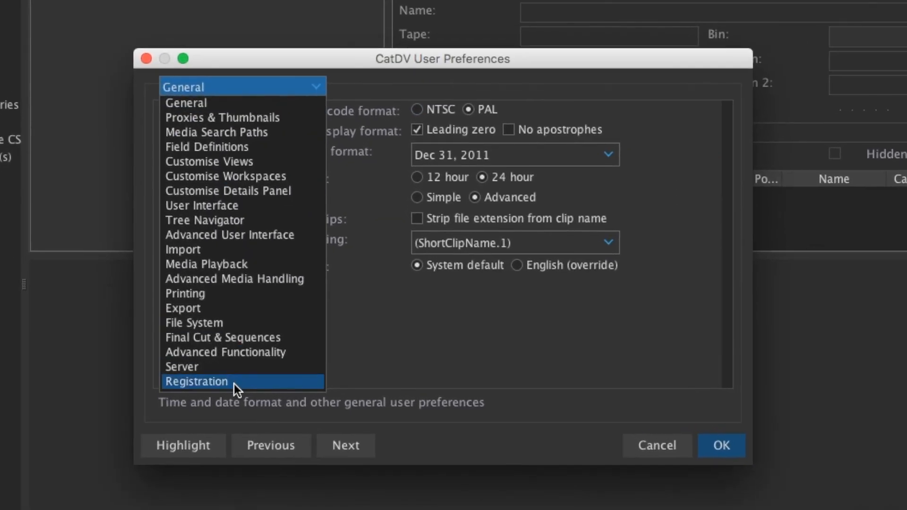
click(234, 383)
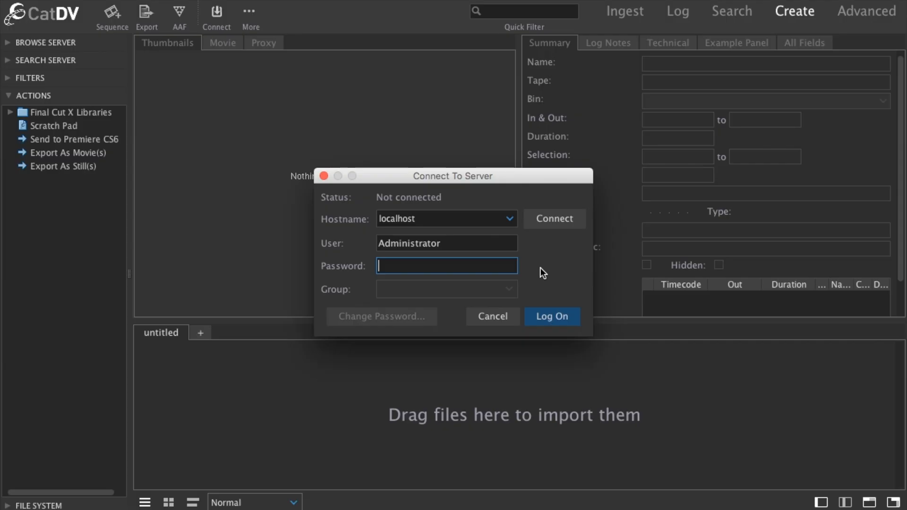
Connect to the server at localhost, log on as Administrator and accept loading user field definitions from the server.
click(543, 220)
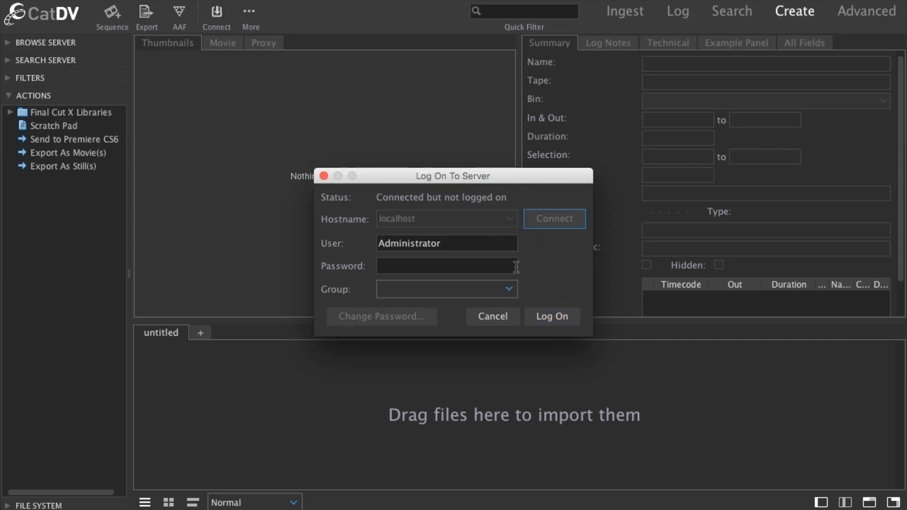
click(574, 320)
click(608, 277)
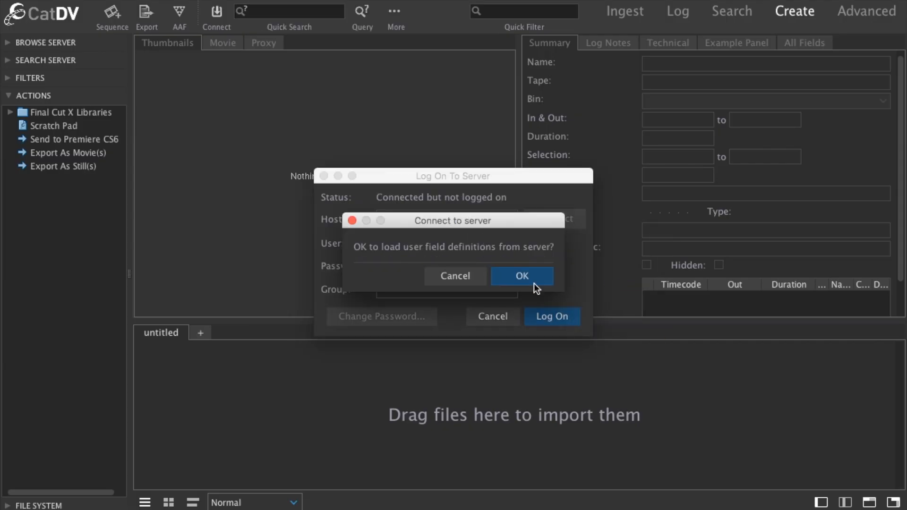
click(543, 281)
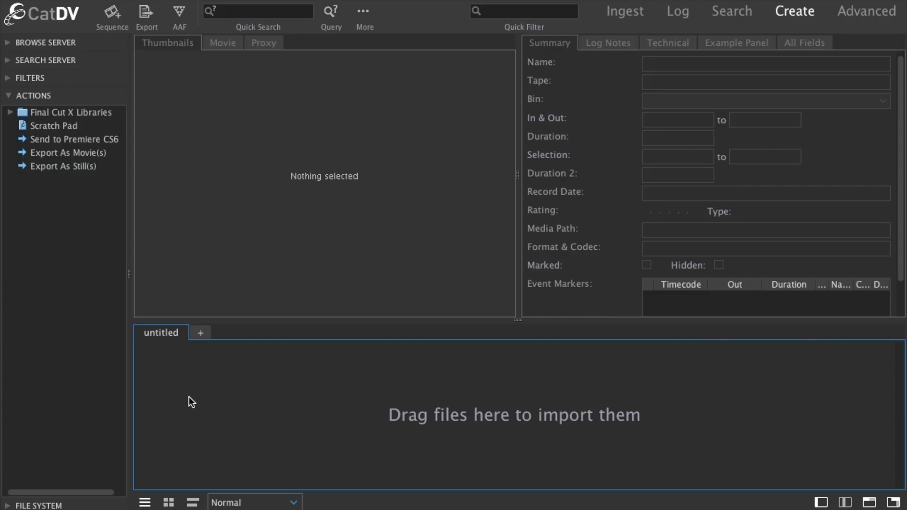
Import the image IMG_2247.jpg from the Mac's Desktop into a new untitled catalog.
mouse_move(111, 504)
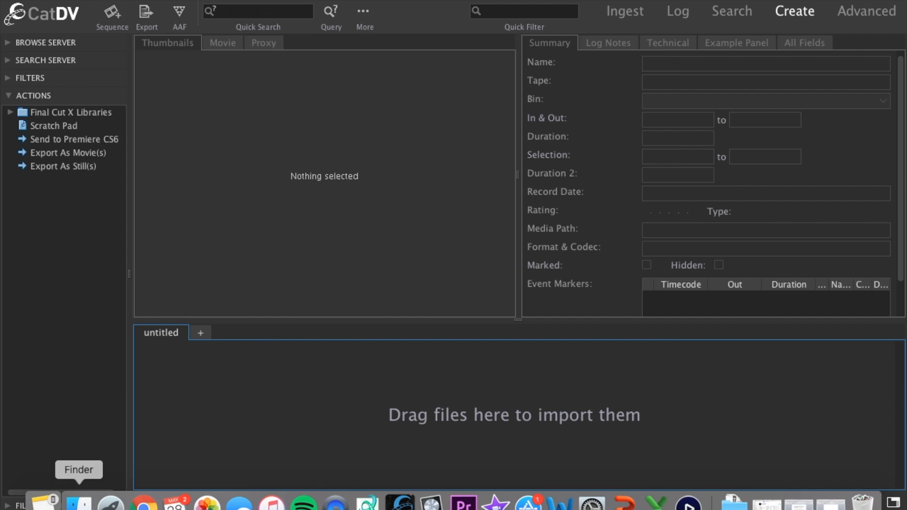
click(79, 503)
drag(243, 343, 239, 419)
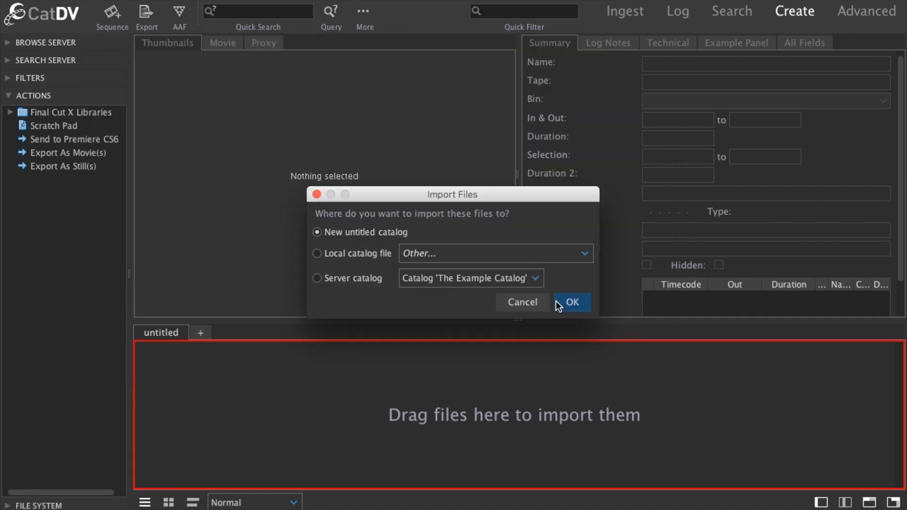
click(573, 302)
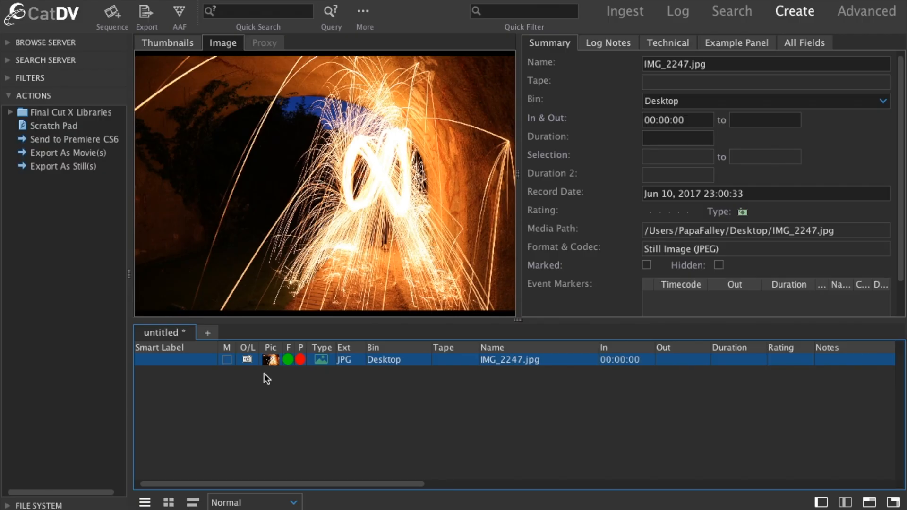
Publish the untitled catalog to the server under the name "example catalog".
click(368, 1)
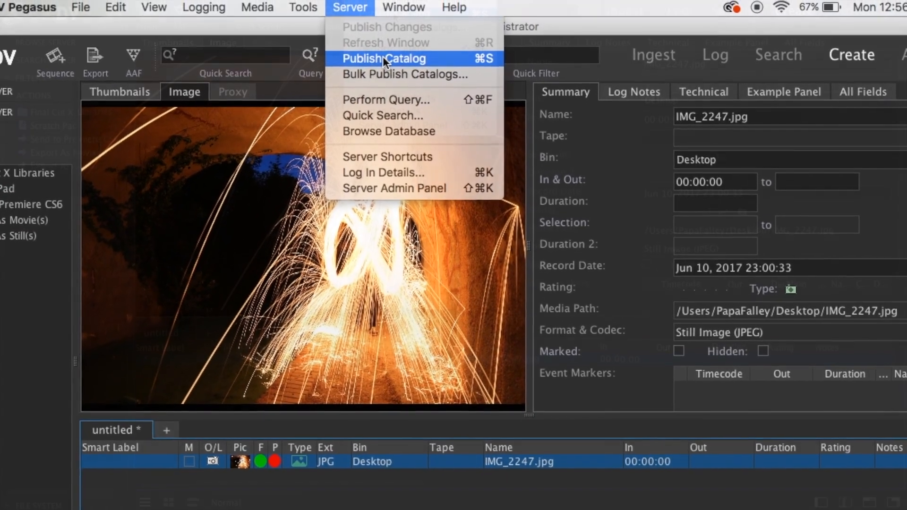
click(387, 40)
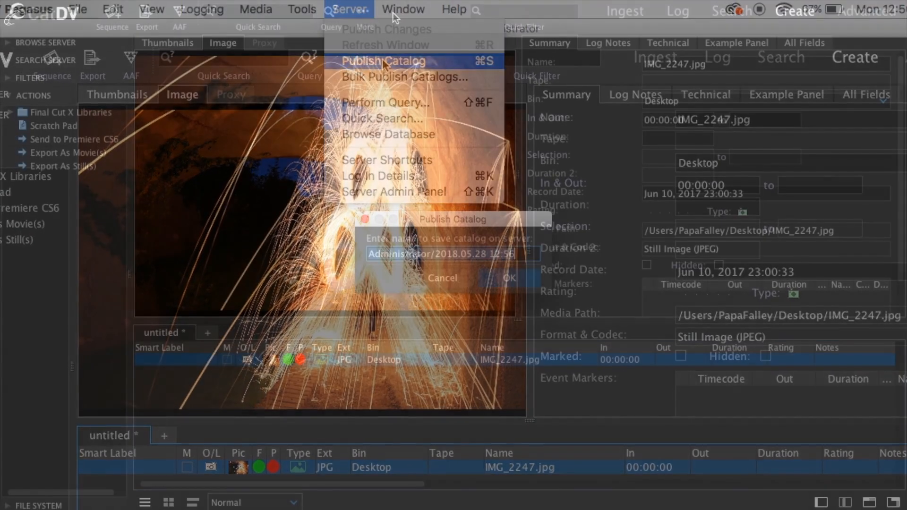
text(example catalog)
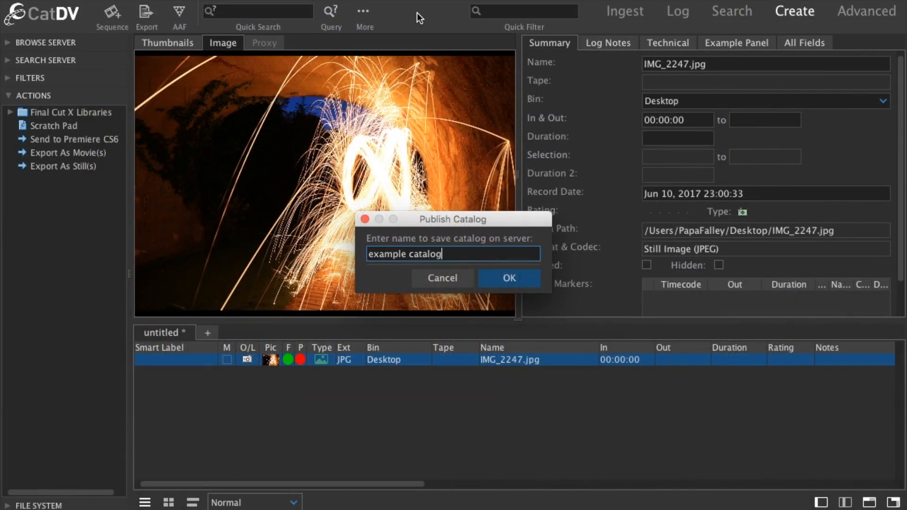
click(513, 283)
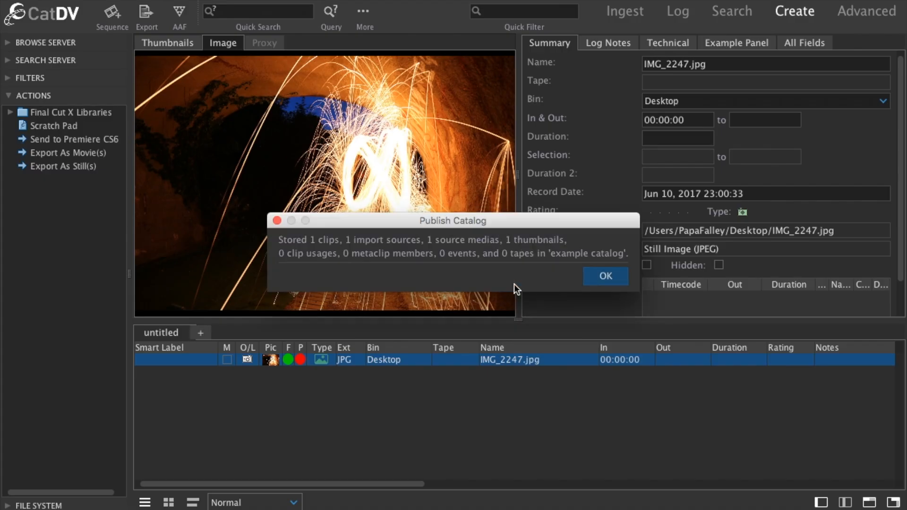
click(607, 276)
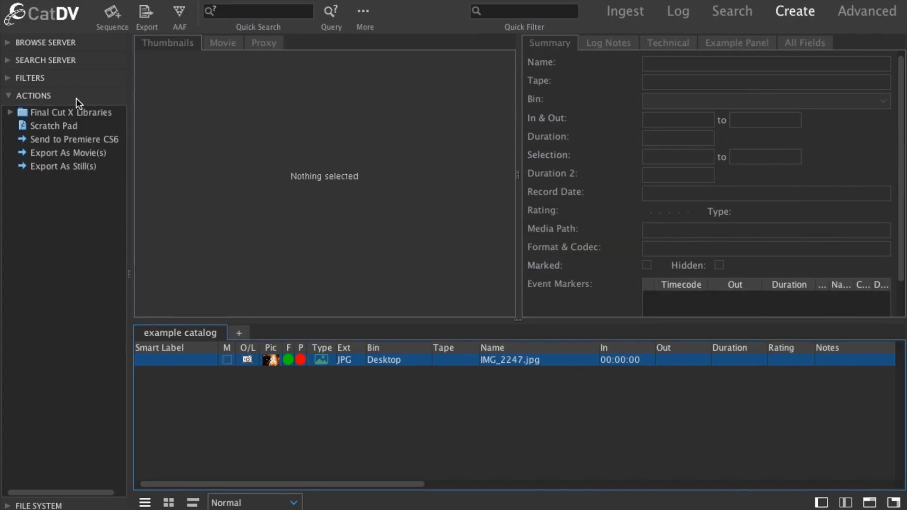
Expand the server's catalog tree and view the IMG_2247.jpg clip in the example catalog.
click(7, 43)
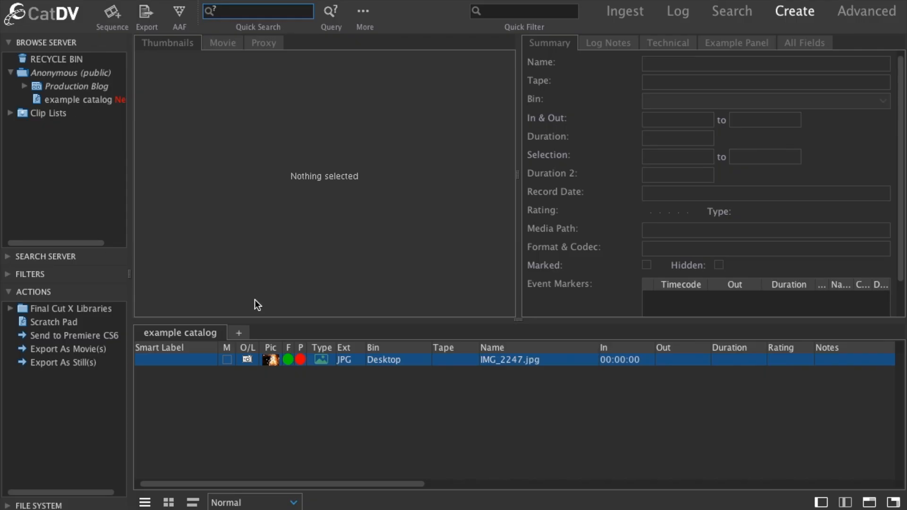
click(416, 360)
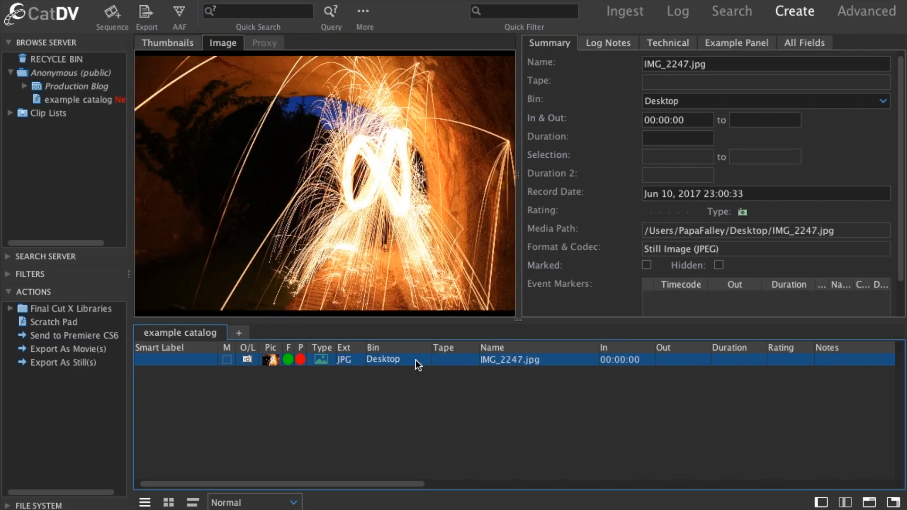